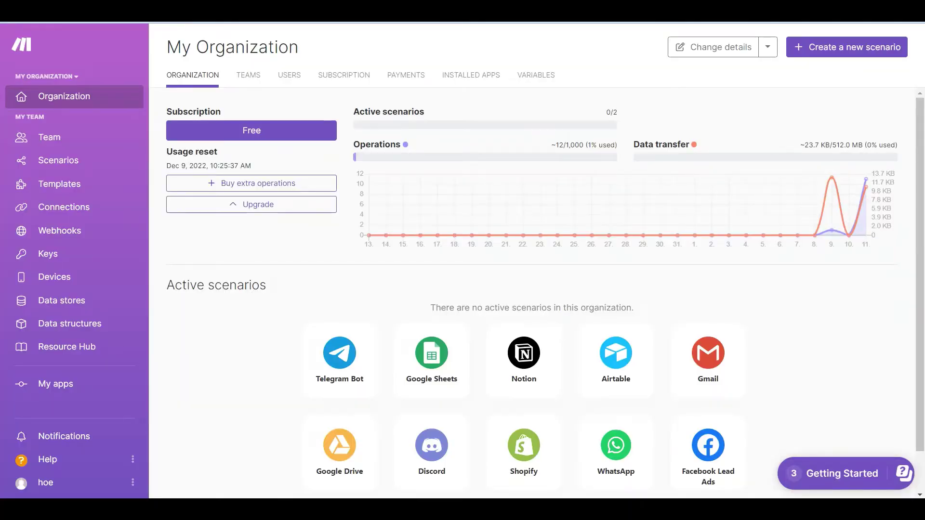
# Create a new scenario and add PDF.co's Parse a Document action, found by searching 'pdf.co'
pyautogui.click(842, 48)
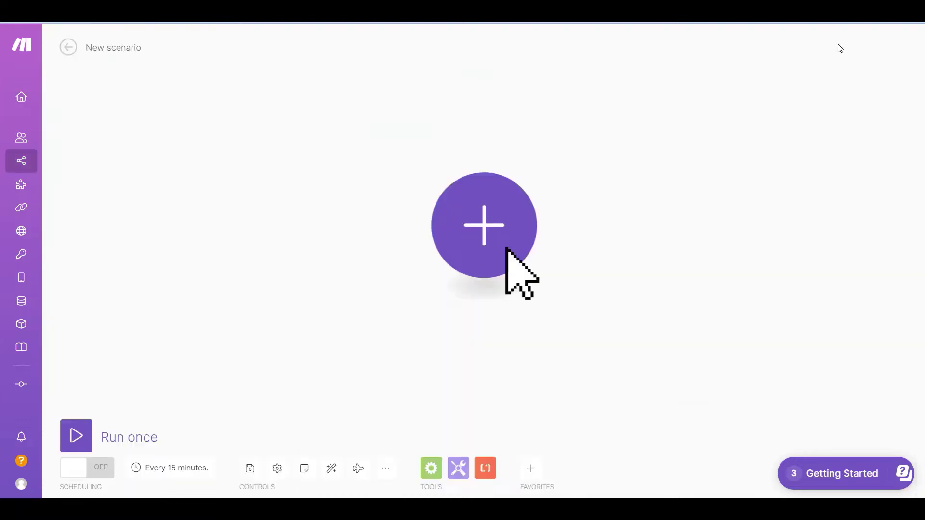
pyautogui.click(501, 227)
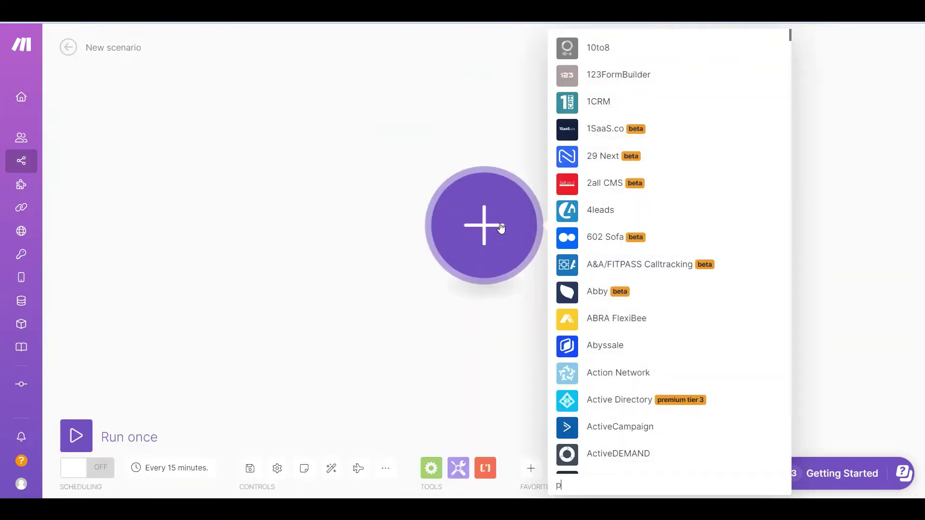
pyautogui.write('pdf.co')
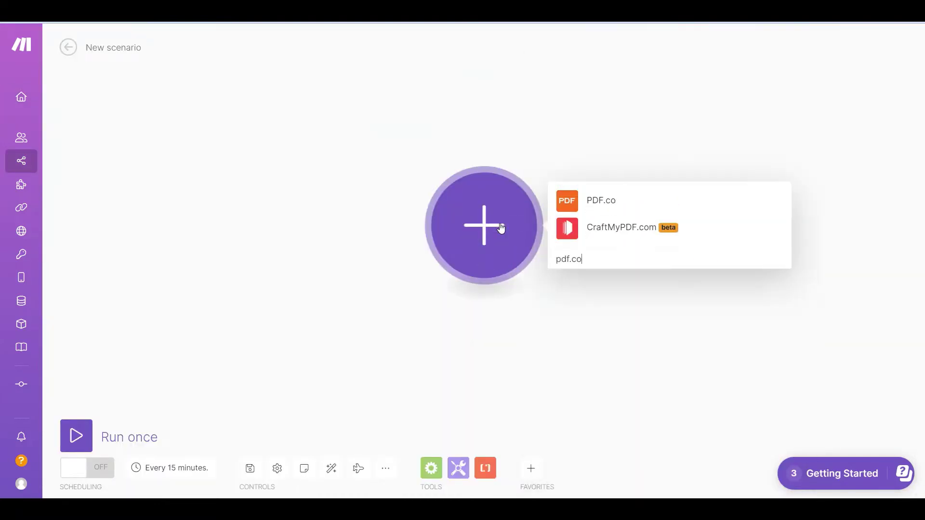
pyautogui.click(601, 201)
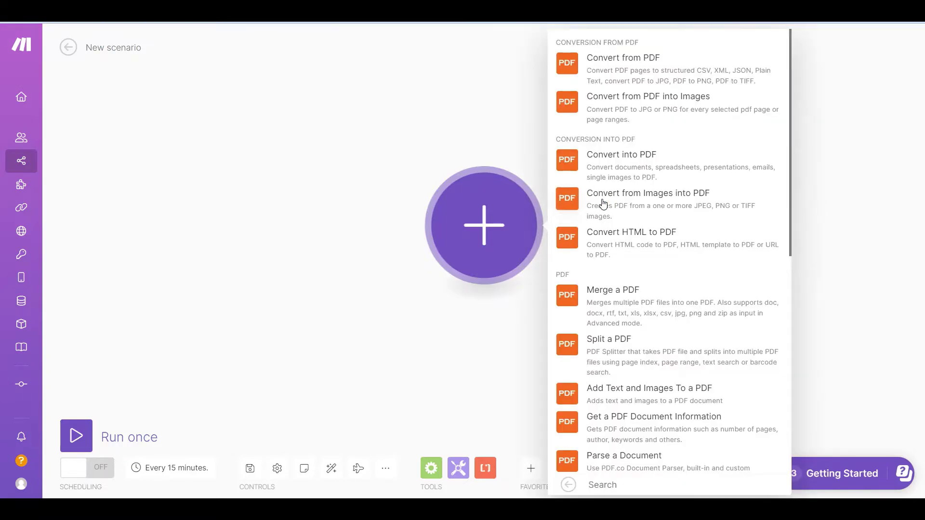
pyautogui.click(626, 461)
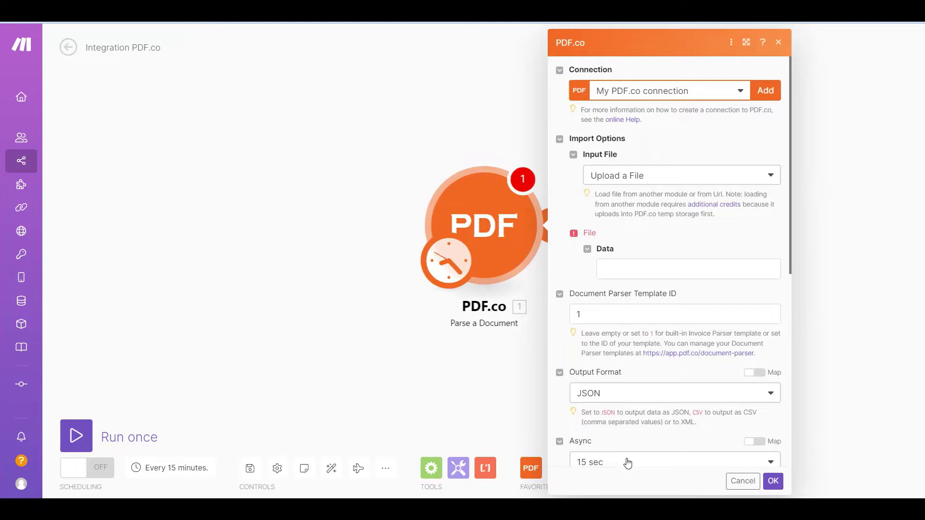
# Set the input file source to import from URL and paste the Google Drive PDF link
pyautogui.click(772, 179)
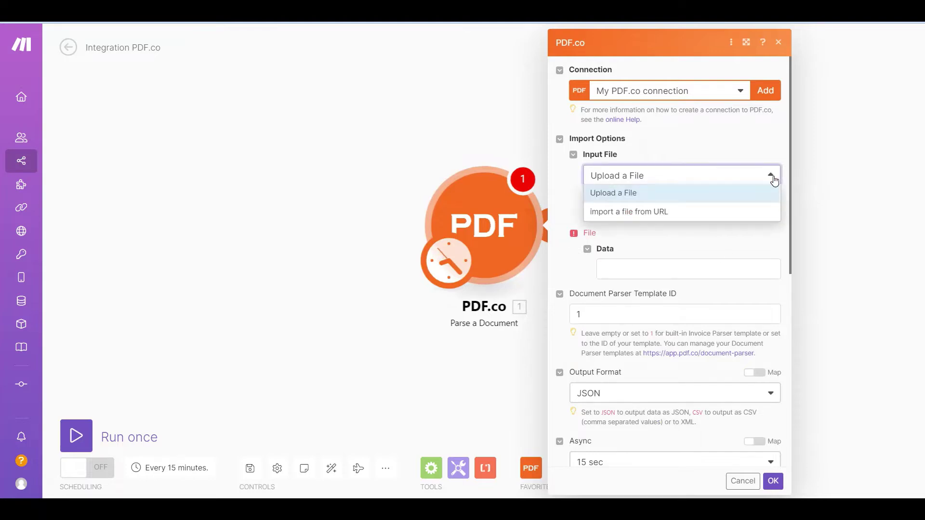
pyautogui.click(760, 212)
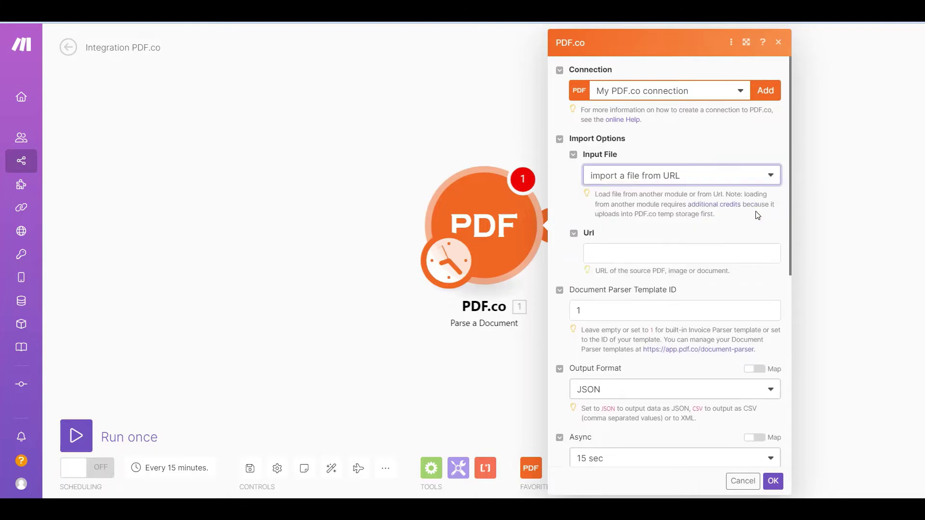
pyautogui.click(655, 253)
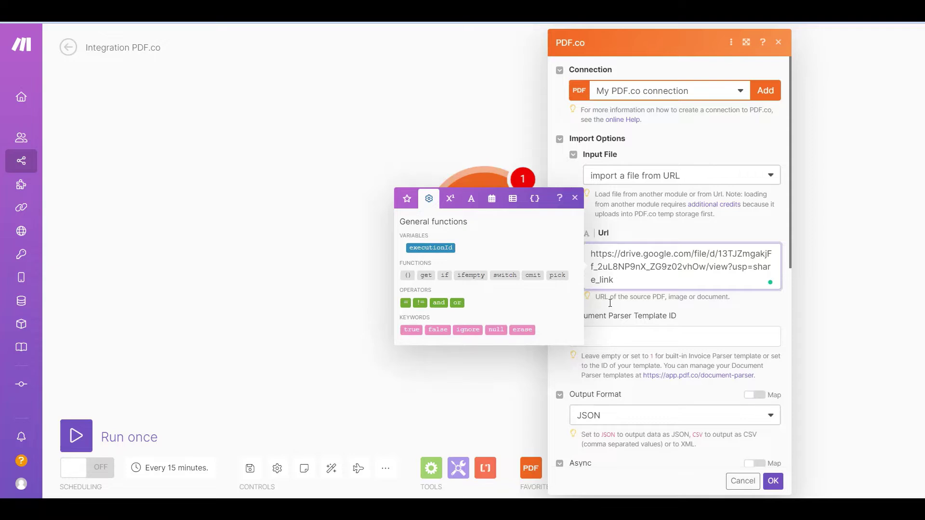
# Enter parser template ID 5222, save the module, and run the scenario once to check the results
pyautogui.click(596, 342)
pyautogui.write('1')
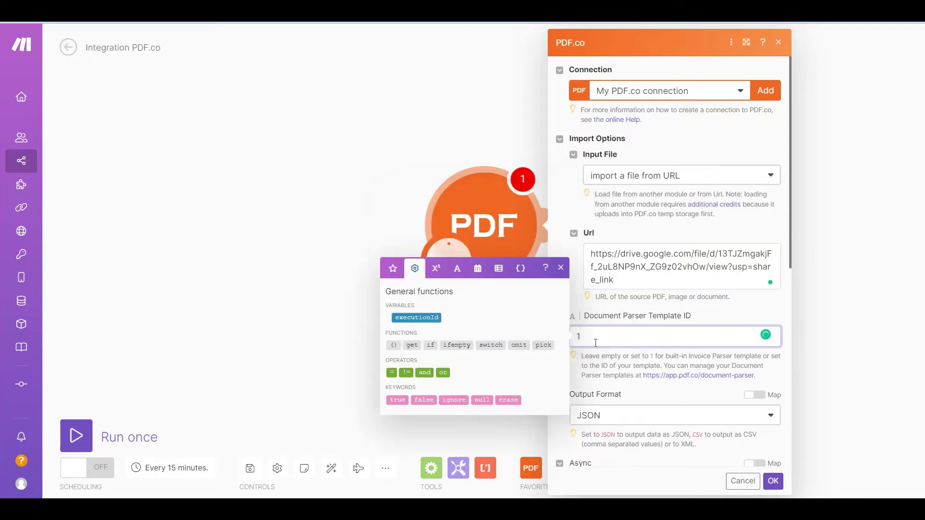
pyautogui.write('5222')
pyautogui.click(772, 481)
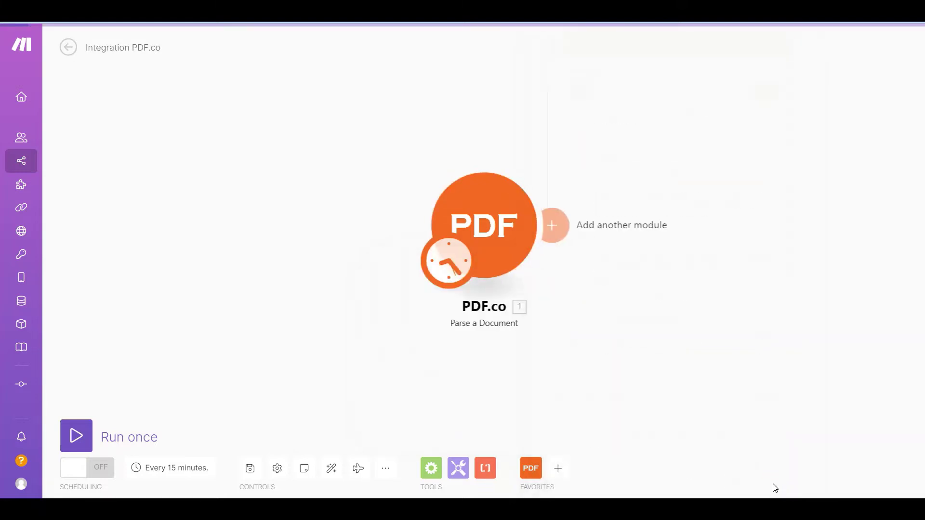
pyautogui.click(78, 438)
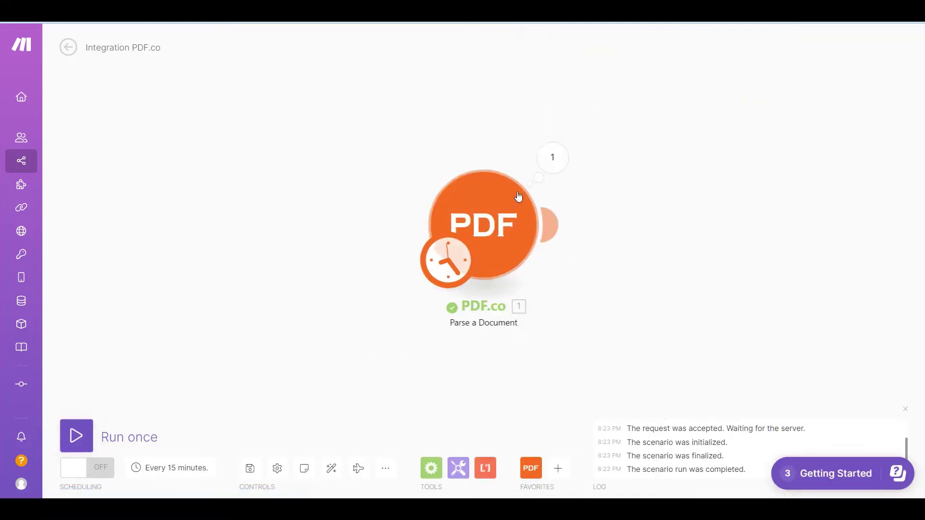
pyautogui.click(557, 161)
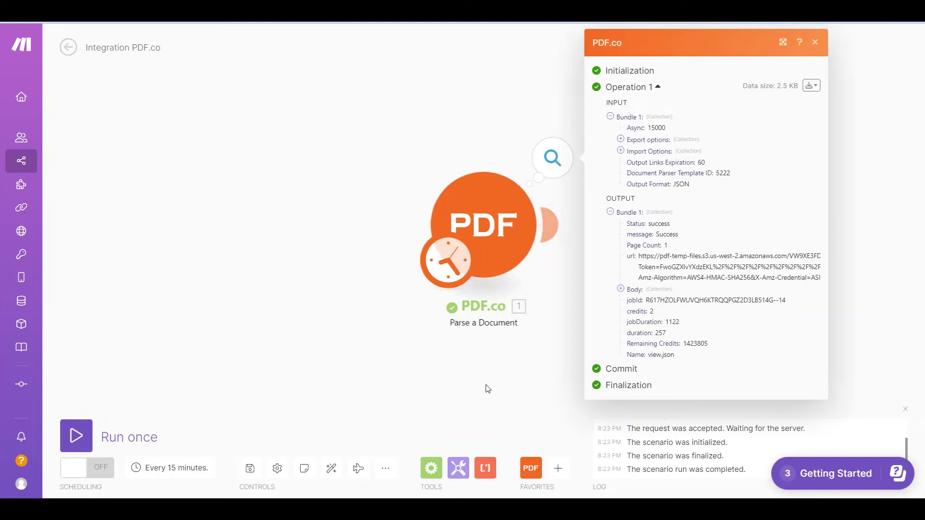
# Add a Flow Control Iterator after PDF.co with Objects Value > Table[] mapped into its Array field
pyautogui.click(438, 475)
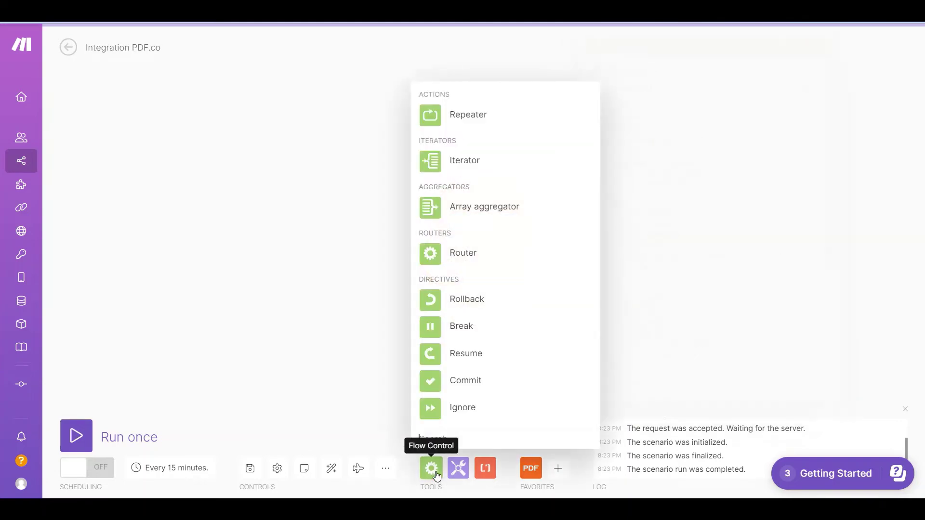
pyautogui.click(463, 166)
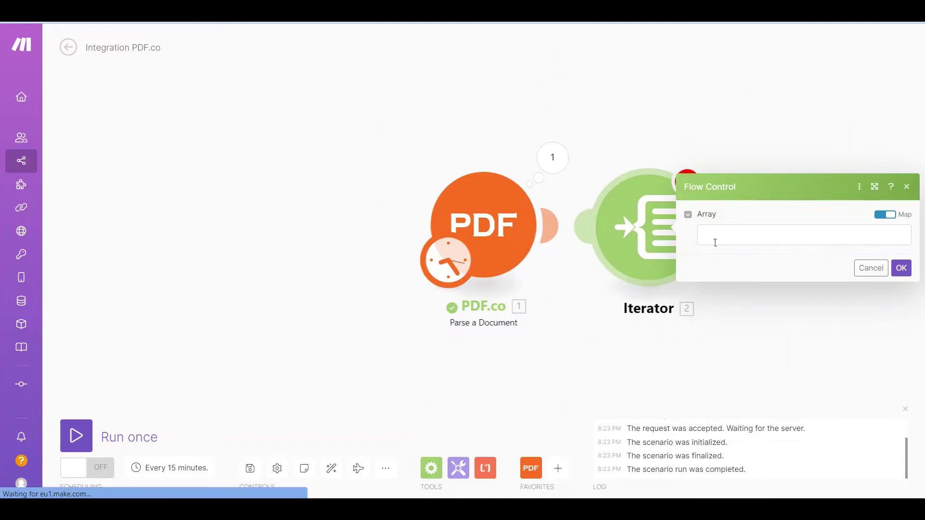
pyautogui.click(716, 243)
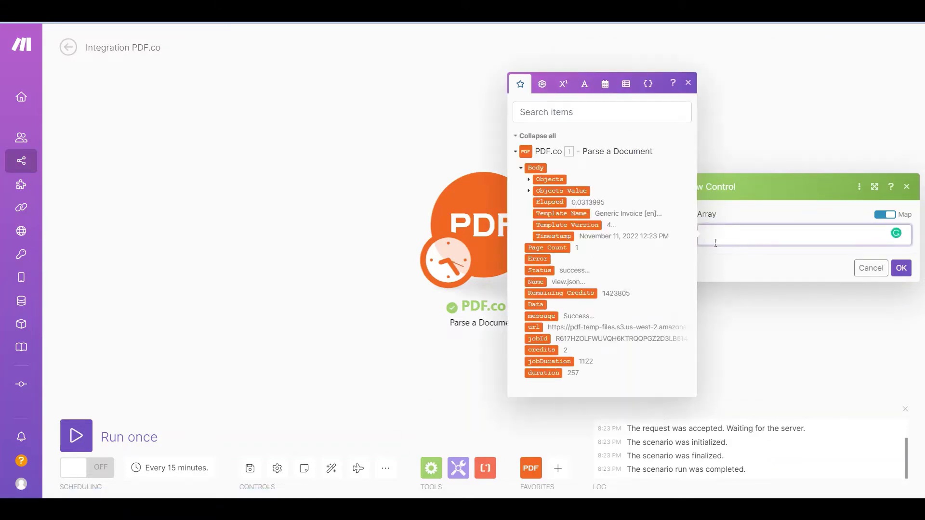
pyautogui.click(529, 191)
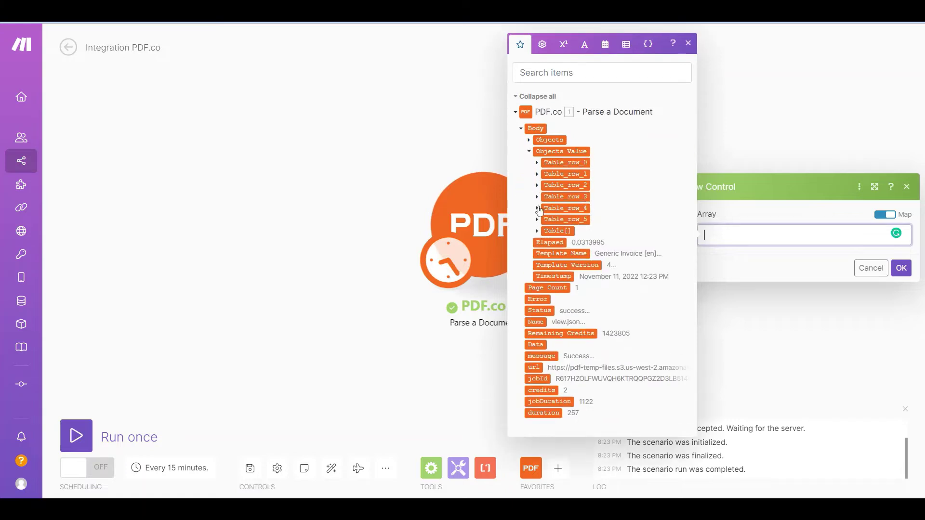
pyautogui.click(557, 235)
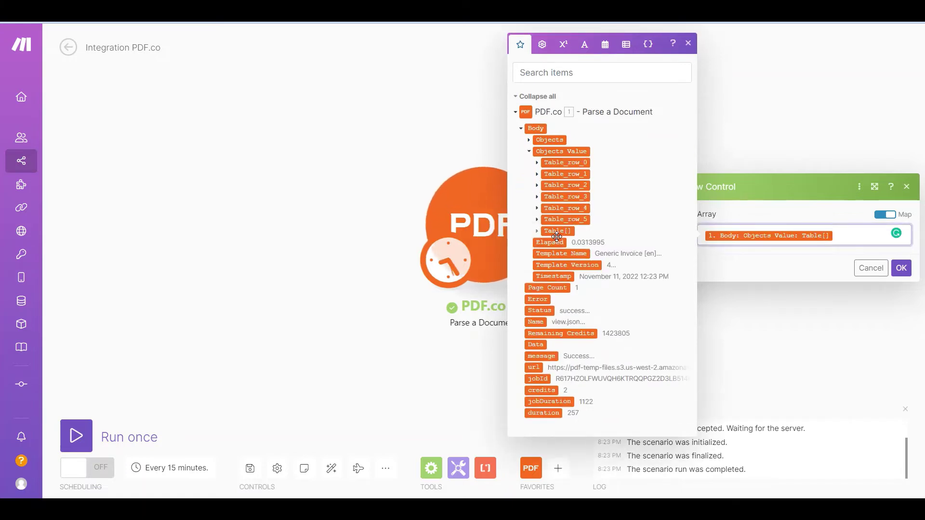
pyautogui.click(902, 269)
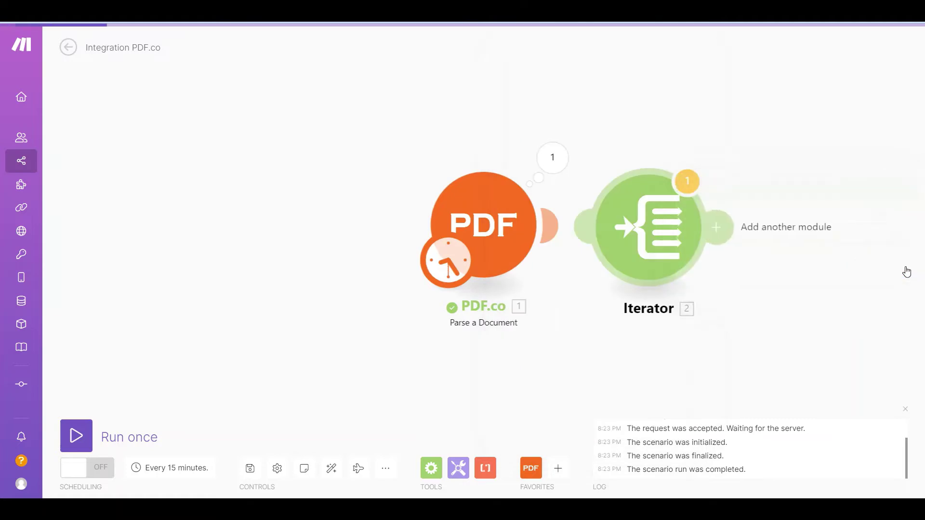
# Run the scenario anyway despite the warning and review the Iterator's six output bundles
pyautogui.click(78, 436)
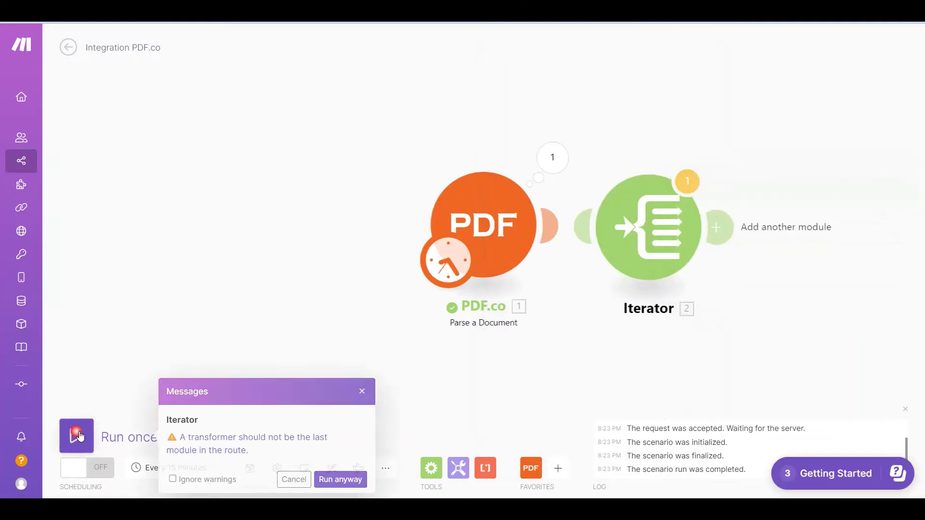
pyautogui.click(339, 479)
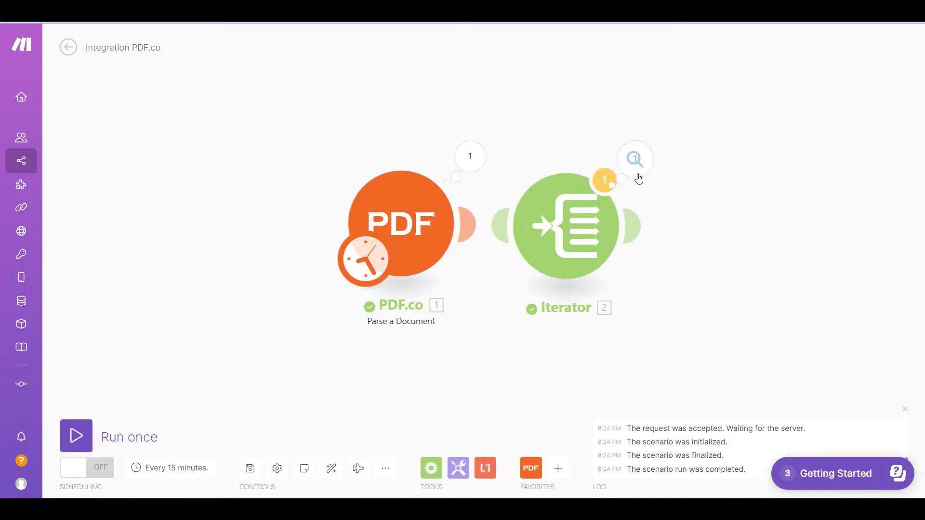
pyautogui.click(643, 163)
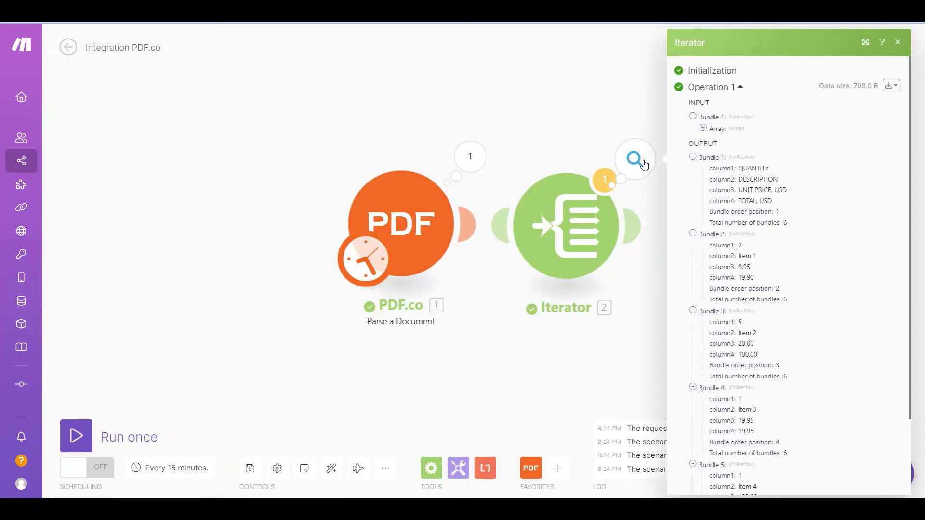
pyautogui.scroll(-3, 669, 223)
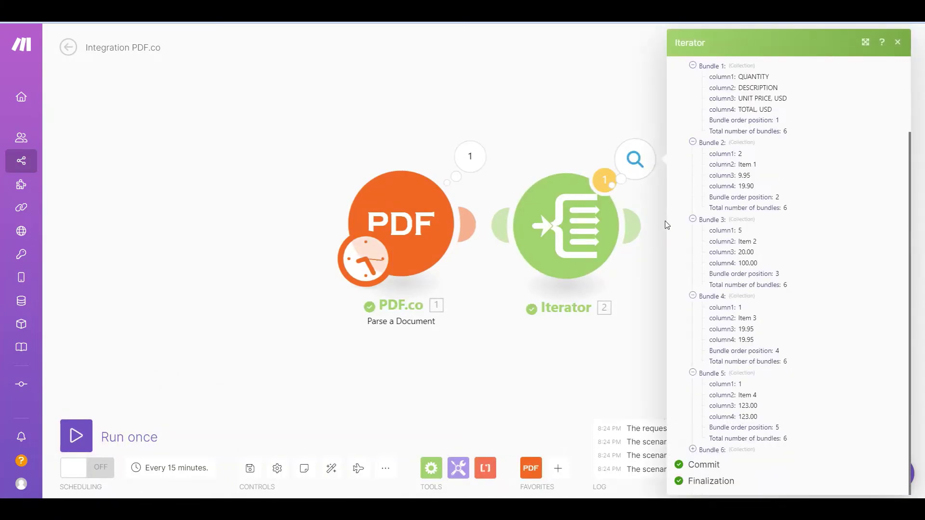
# Add a Google Sheets Add a Row module after the Iterator and search the drive for 'pdf google sheets'
pyautogui.click(632, 226)
pyautogui.write('goog')
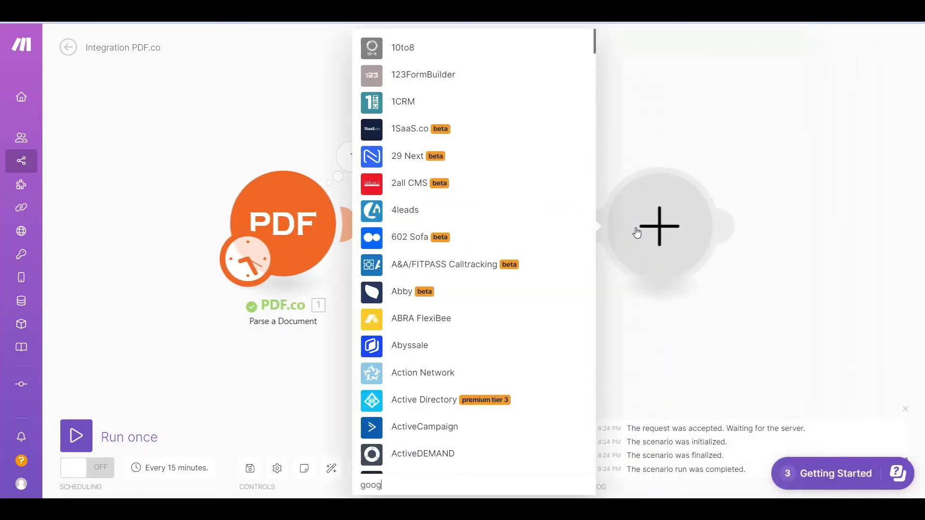
pyautogui.write('le sheets')
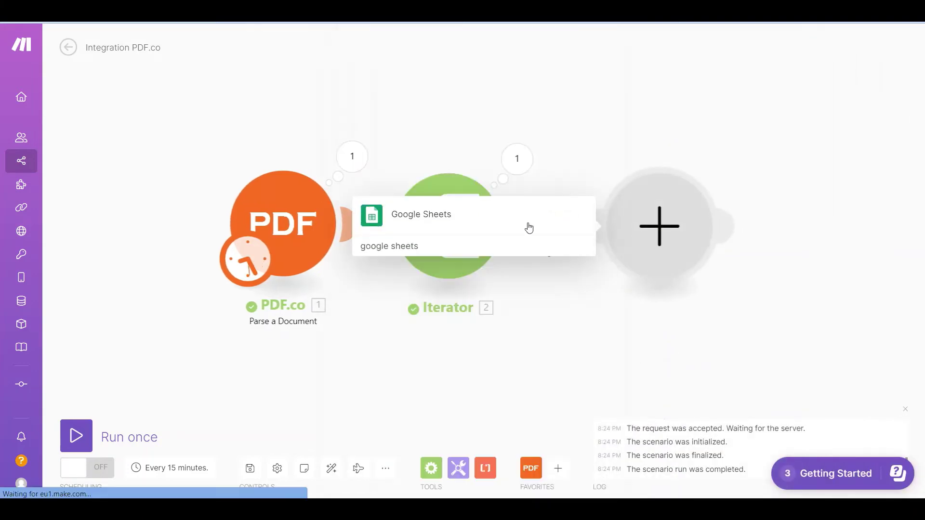
pyautogui.click(435, 214)
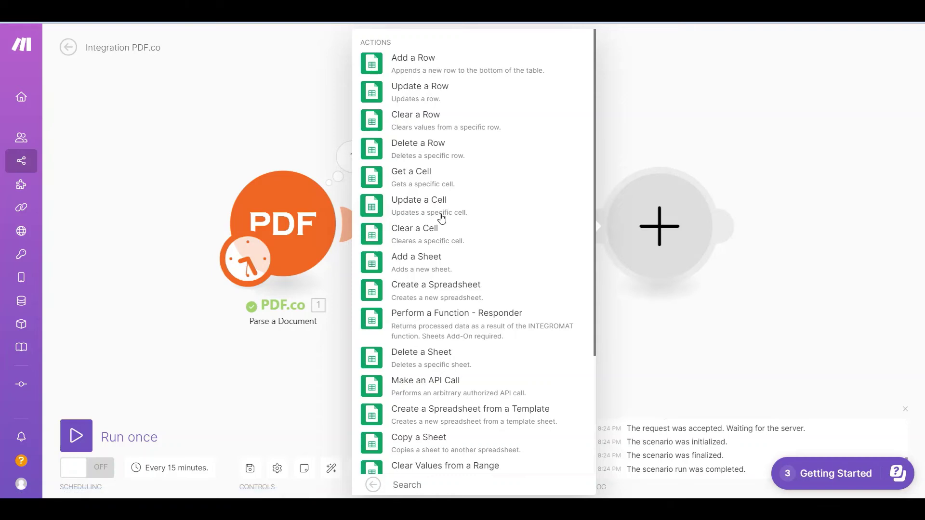
pyautogui.click(413, 59)
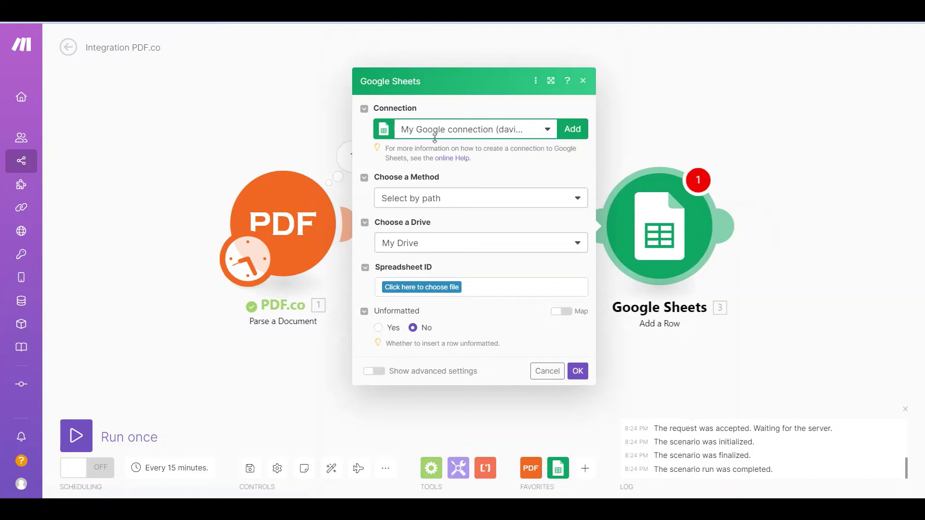
pyautogui.click(430, 290)
pyautogui.write('pdf')
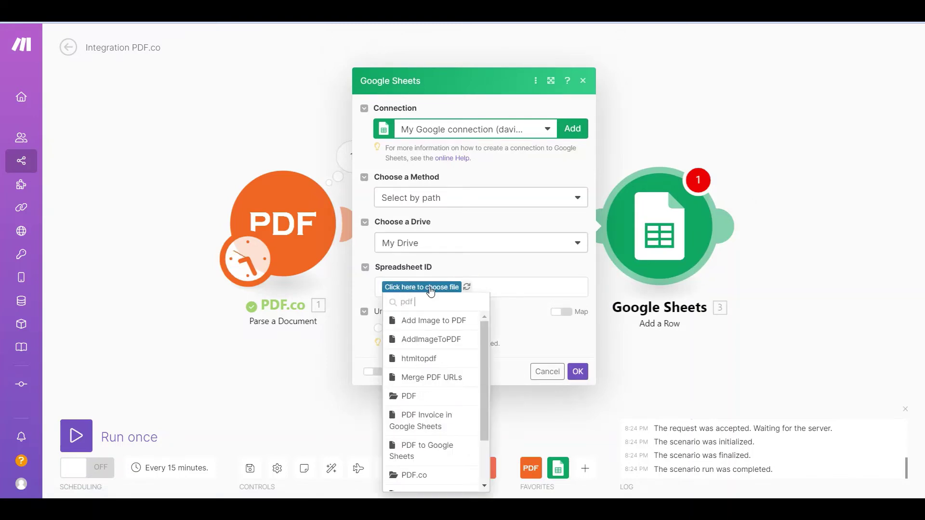
pyautogui.write(' google shee')
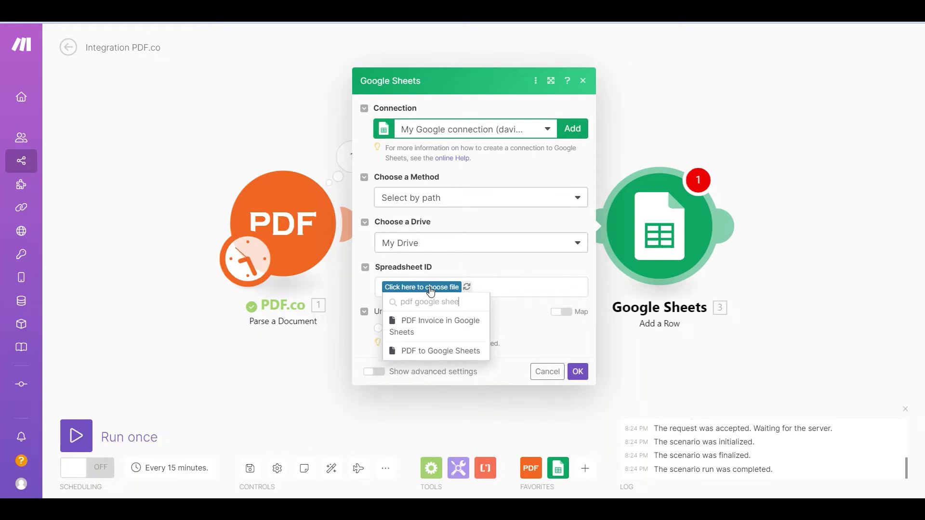
pyautogui.write('ts')
# Select the PDF to Google Sheets spreadsheet and its PDF.co Integromat Demo sheet
pyautogui.click(432, 355)
pyautogui.click(583, 311)
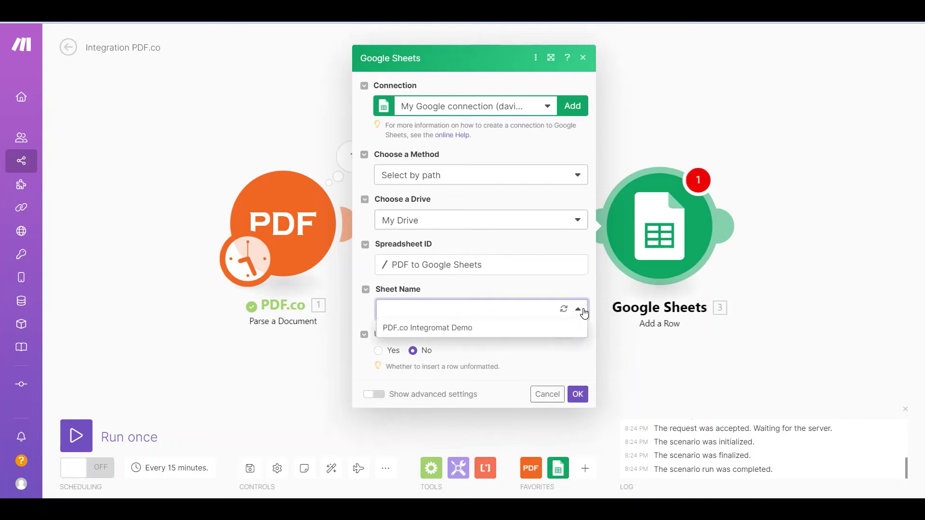
pyautogui.click(467, 328)
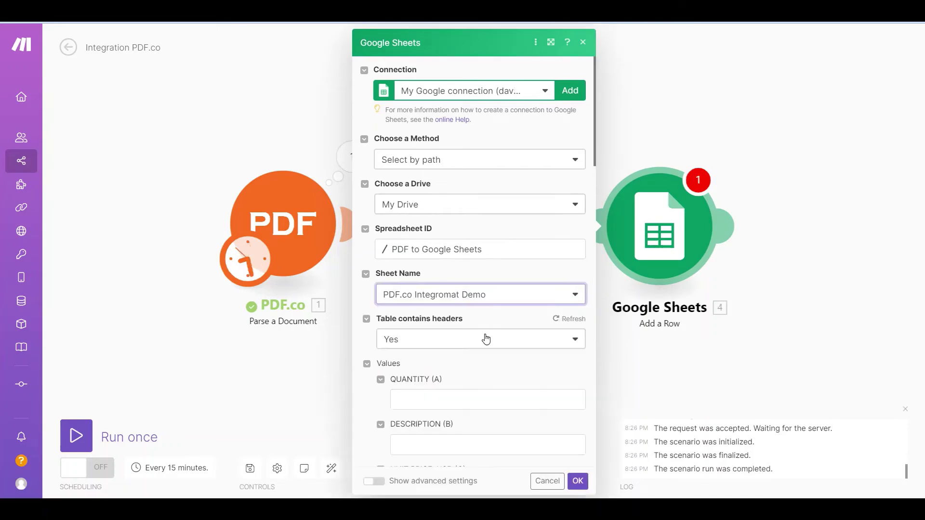
# Map Iterator column1–column4 into QUANTITY, DESCRIPTION, UNIT PRICE and TOTAL, then save the module
pyautogui.click(427, 400)
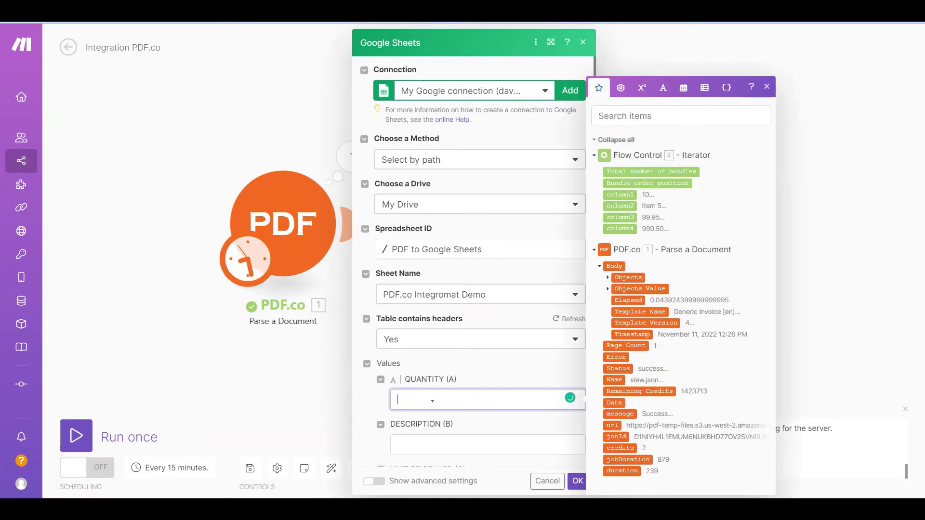
pyautogui.click(633, 199)
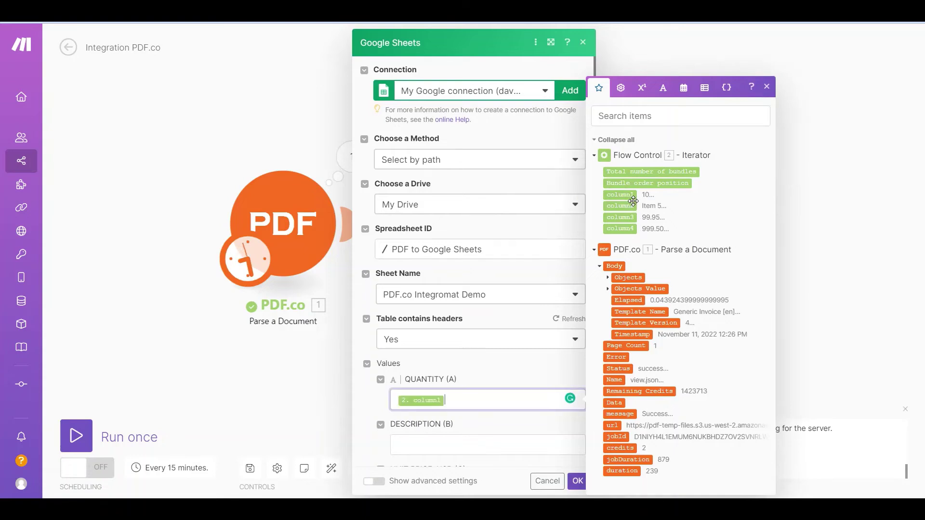
pyautogui.click(767, 87)
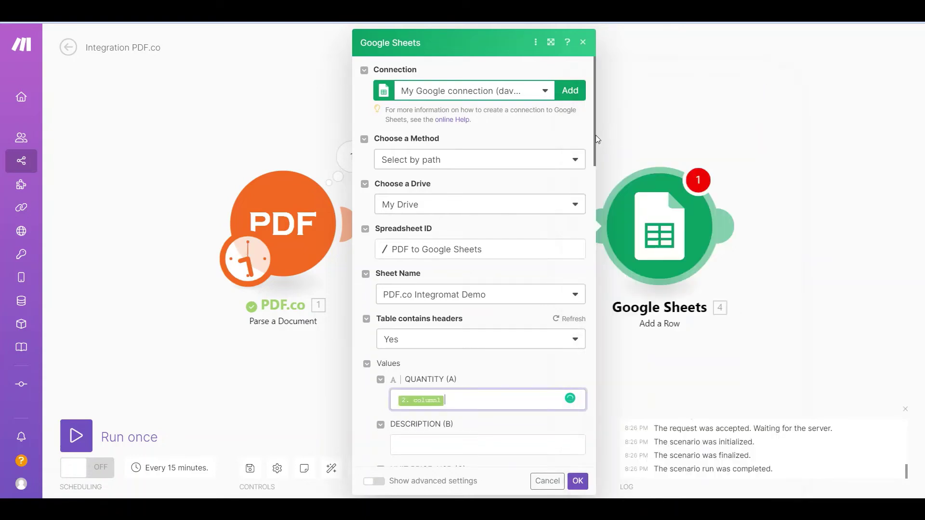
pyautogui.moveTo(595, 134); pyautogui.dragTo(597, 225)
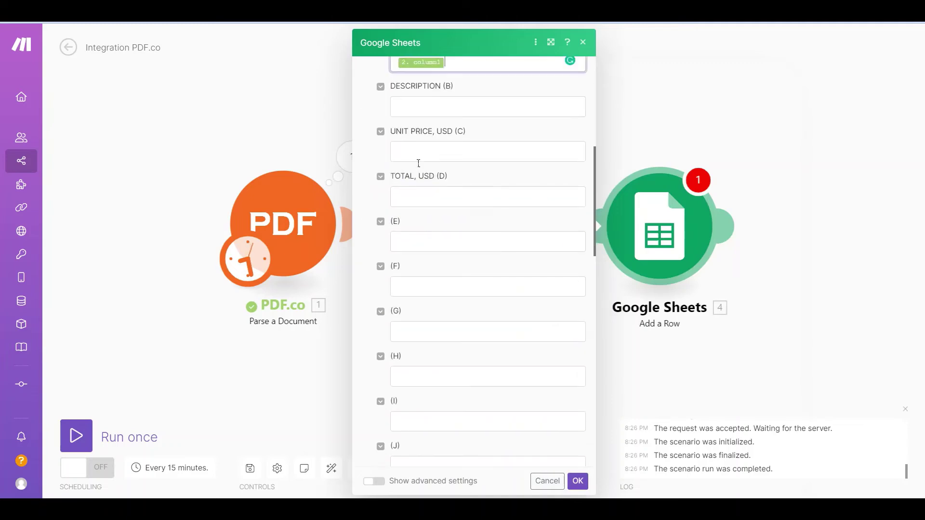
pyautogui.click(398, 107)
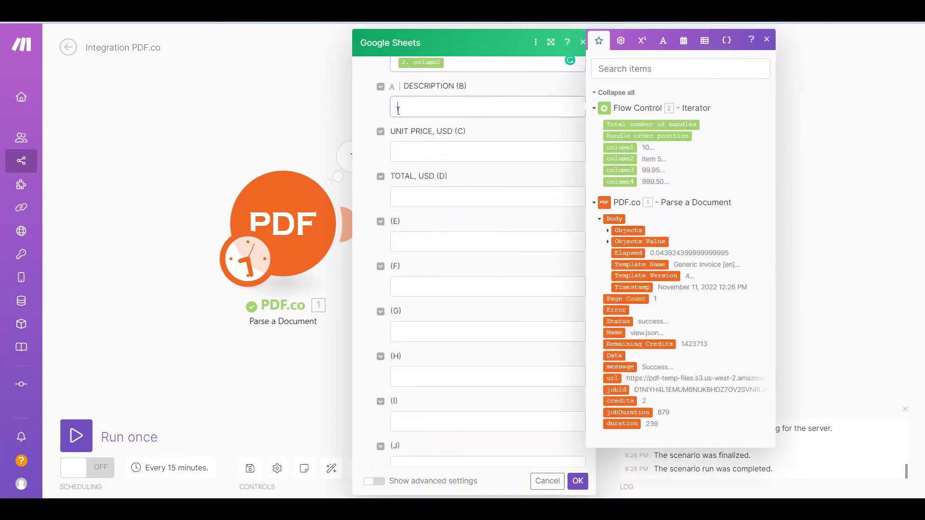
pyautogui.click(620, 160)
pyautogui.click(430, 151)
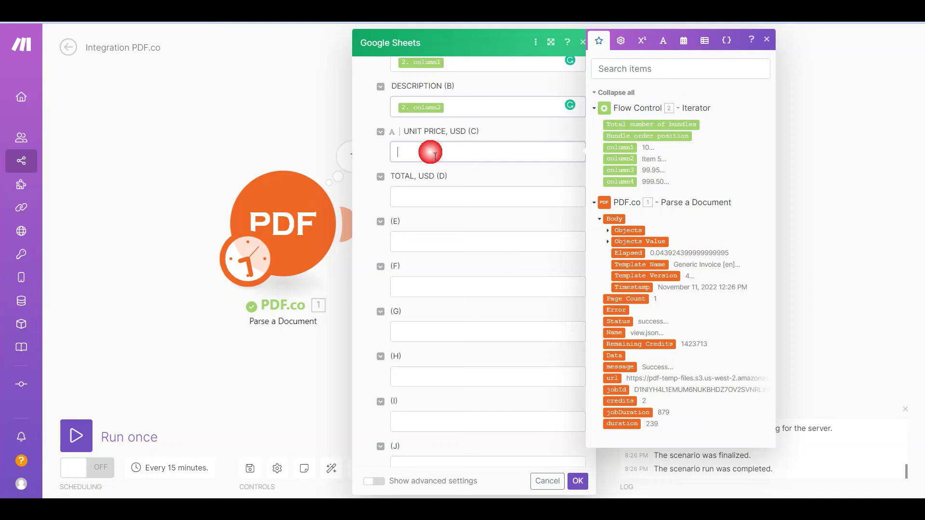
pyautogui.click(617, 172)
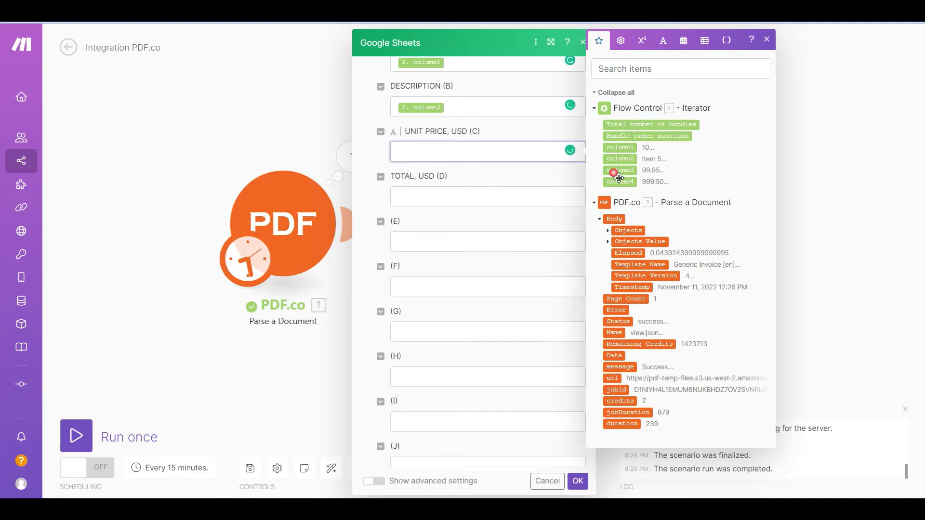
pyautogui.click(409, 201)
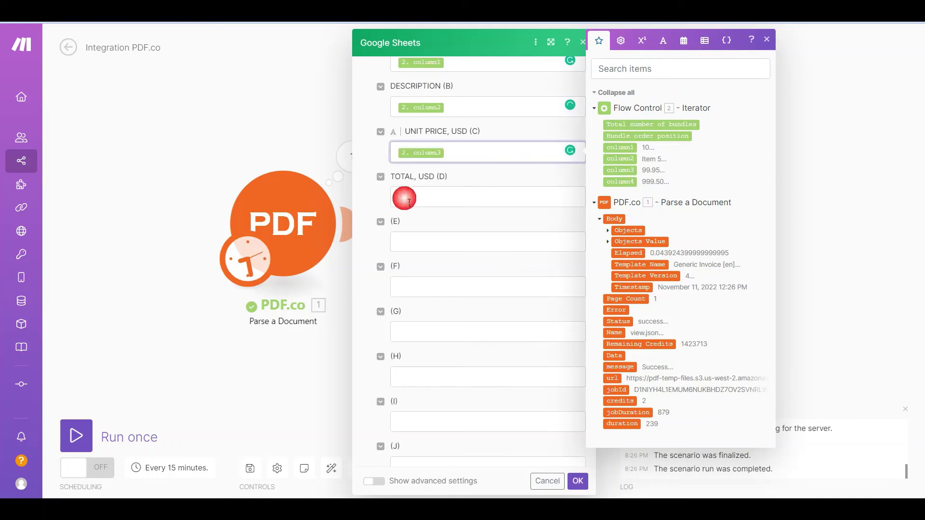
pyautogui.click(621, 184)
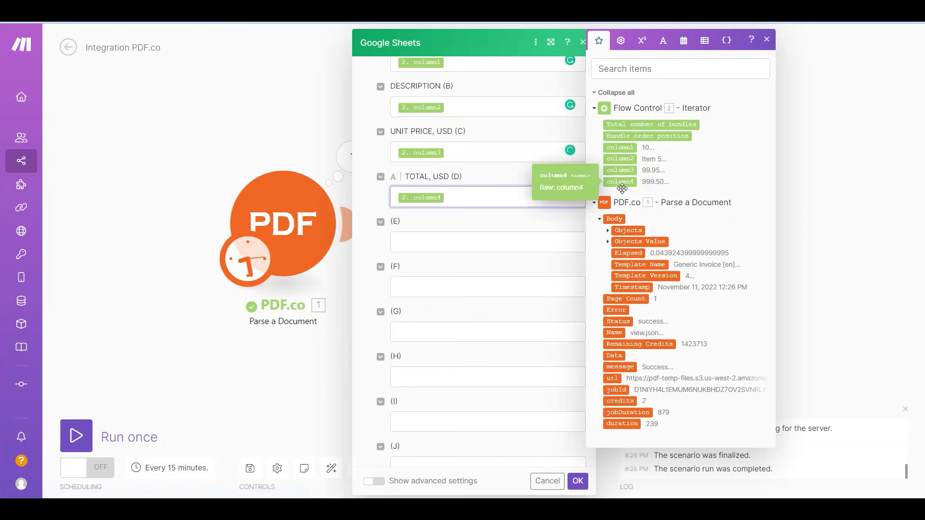
pyautogui.click(578, 482)
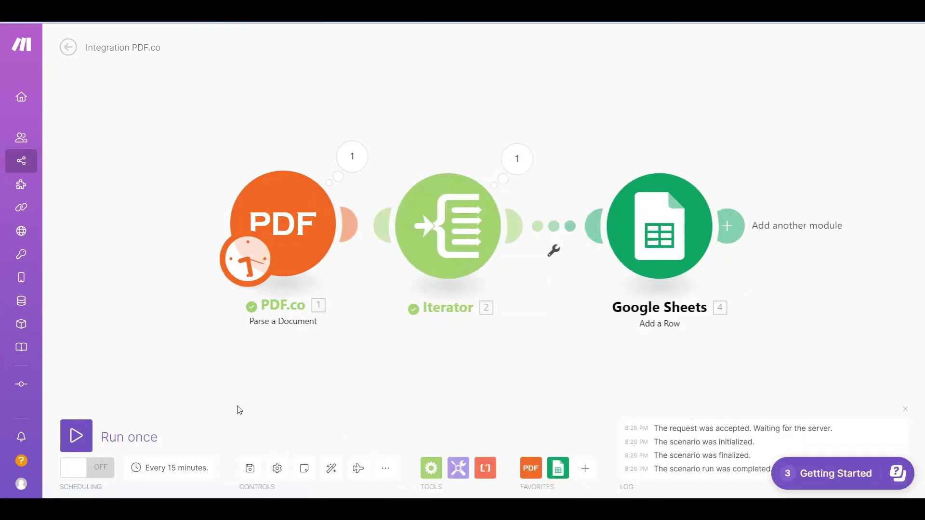
# Run the full scenario once and inspect the Google Sheets module's six operations
pyautogui.click(76, 435)
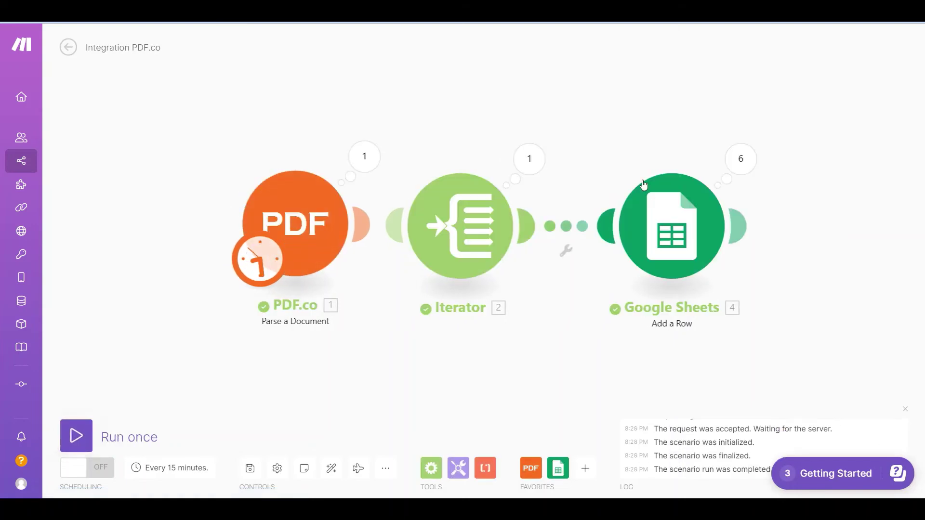
pyautogui.click(741, 159)
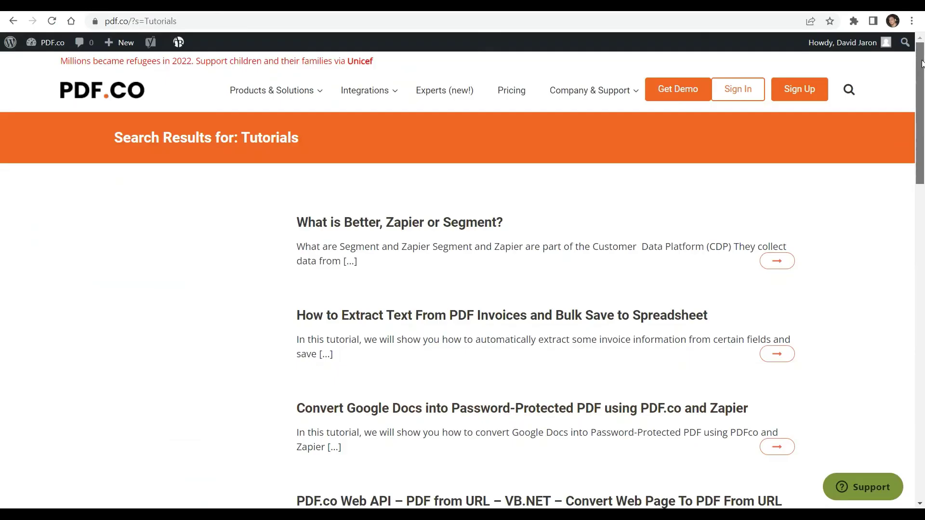
# Scroll down through the PDF.co search results for Tutorials
pyautogui.moveTo(922, 64); pyautogui.dragTo(923, 188)
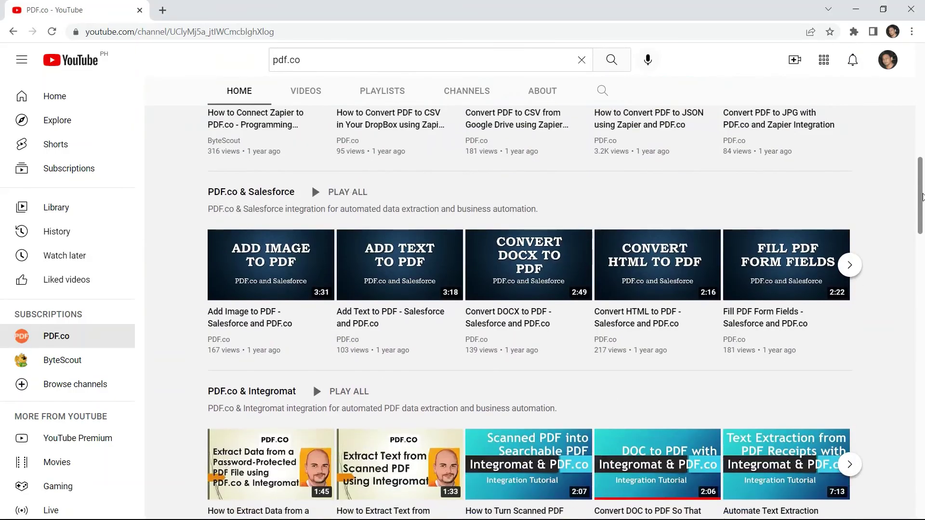
# Subscribe to the PDF.co YouTube channel and set its notifications to All
pyautogui.moveTo(923, 212); pyautogui.dragTo(923, 287)
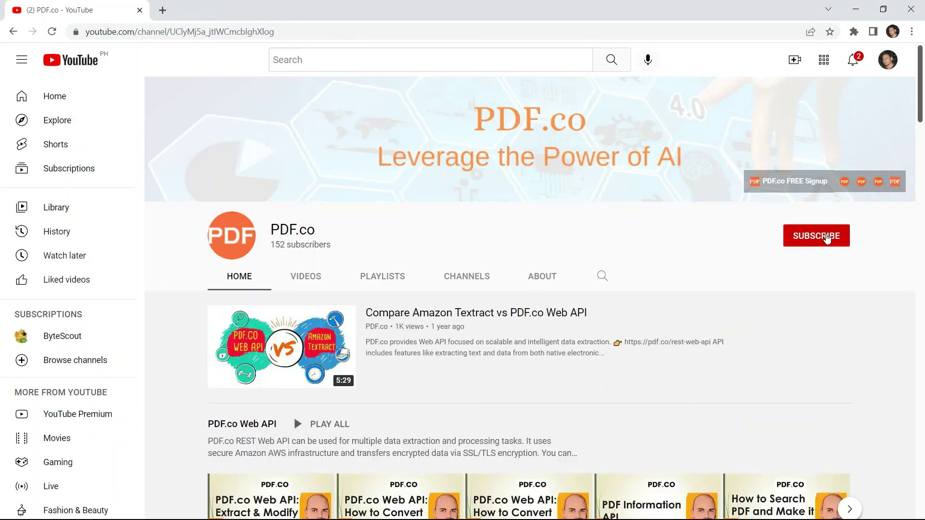
pyautogui.click(826, 237)
pyautogui.click(840, 235)
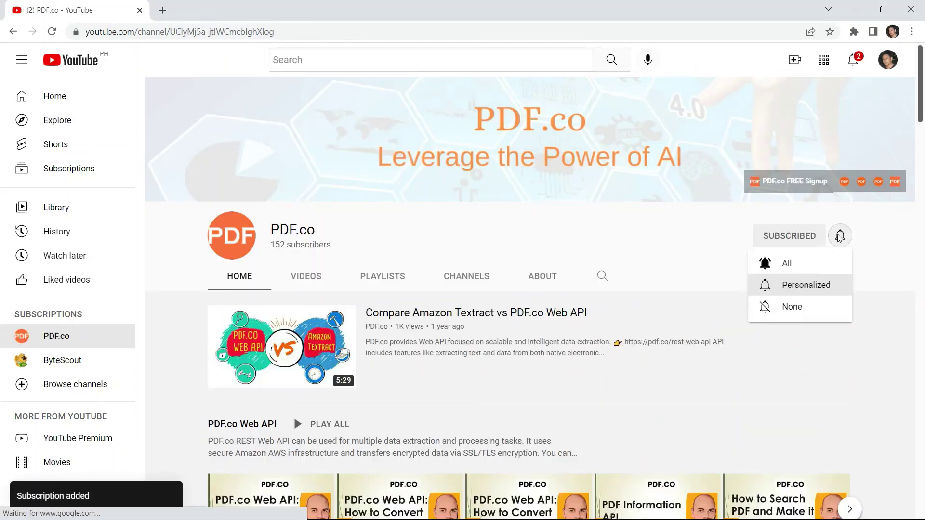
pyautogui.click(791, 263)
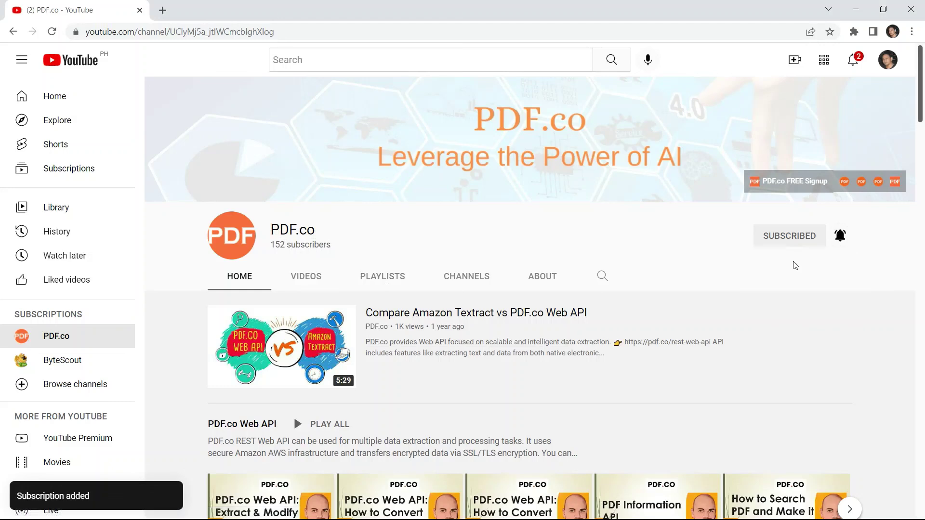